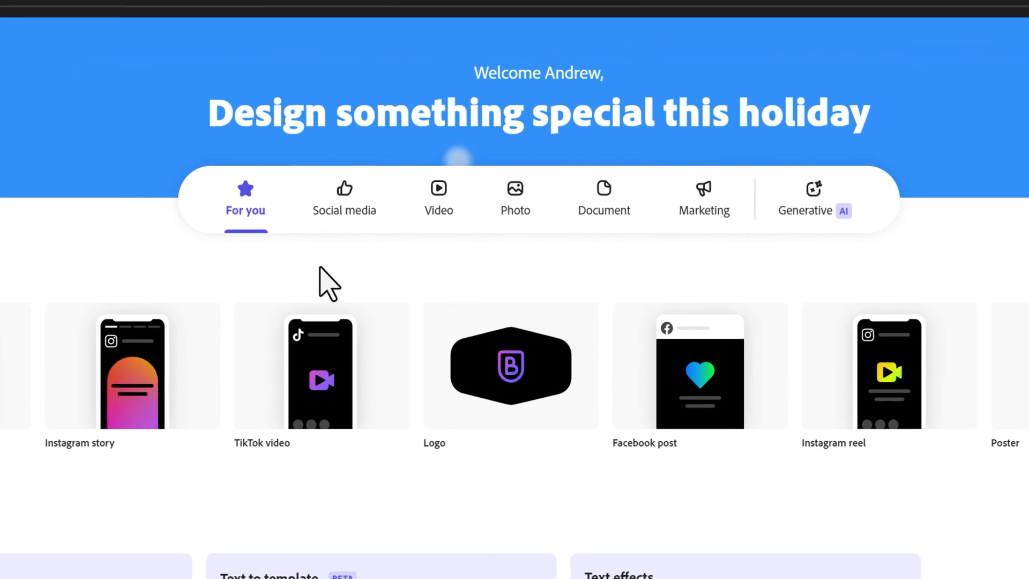
Start a blank 1920×1080 YouTube video project from the Video category.
click(438, 201)
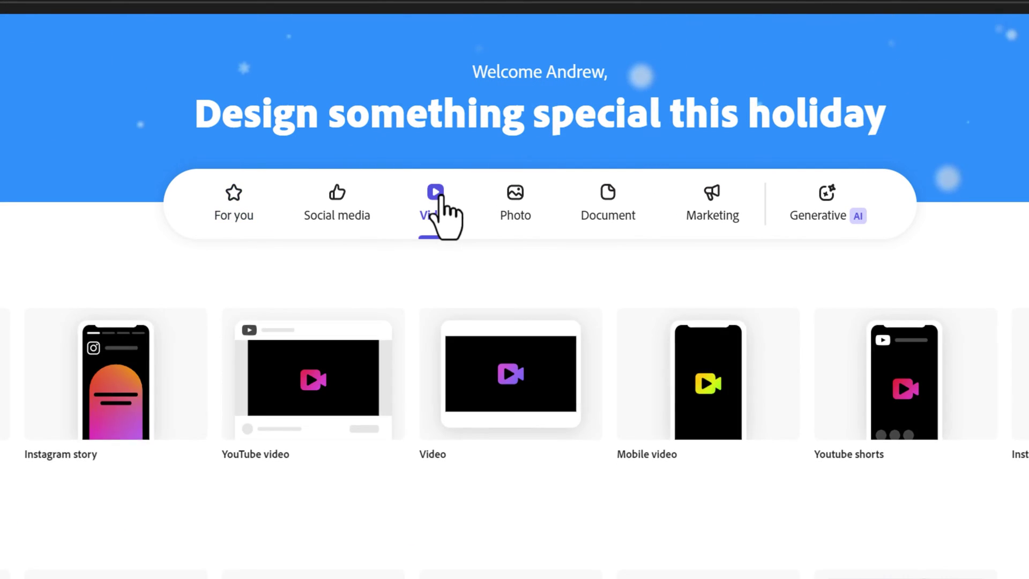
mouse_move(349, 270)
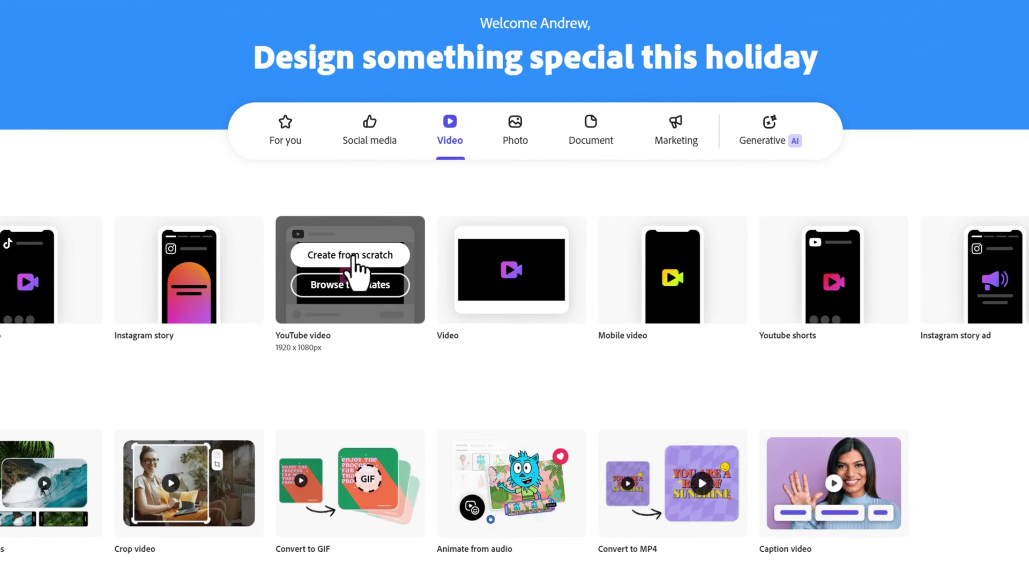
click(349, 255)
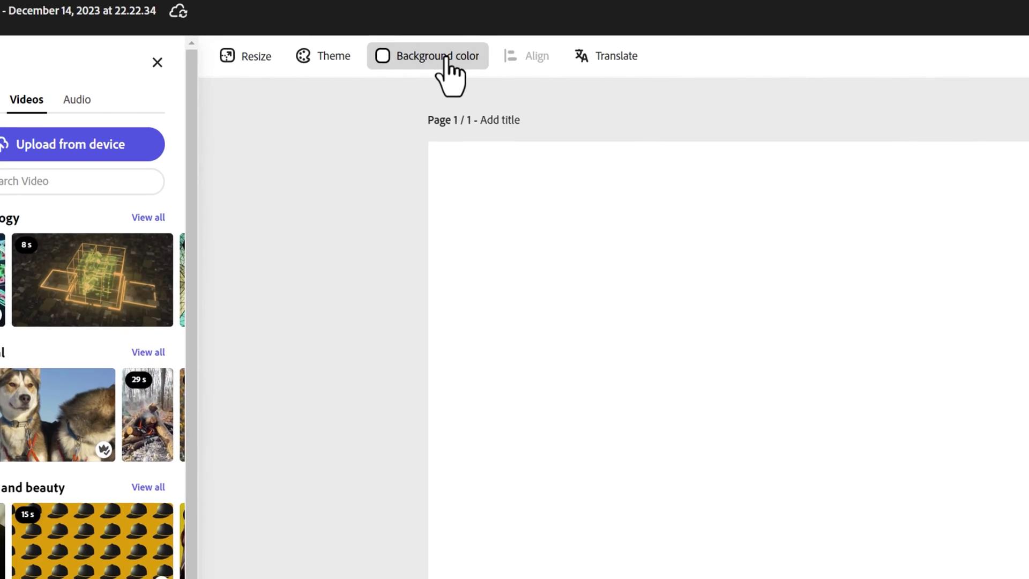
Fill the single scene's background with the custom blue hex 094AF1.
click(272, 71)
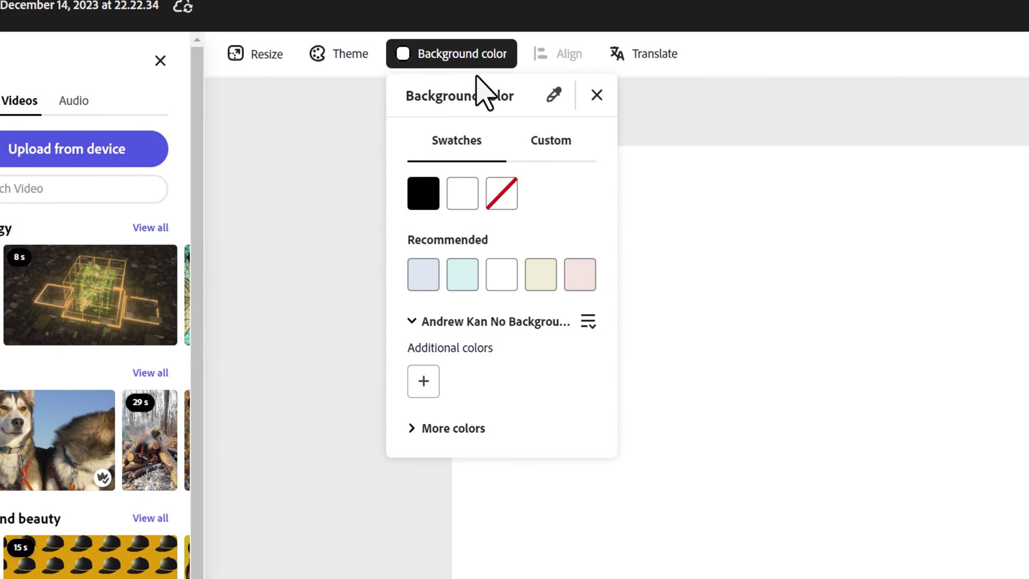
click(551, 144)
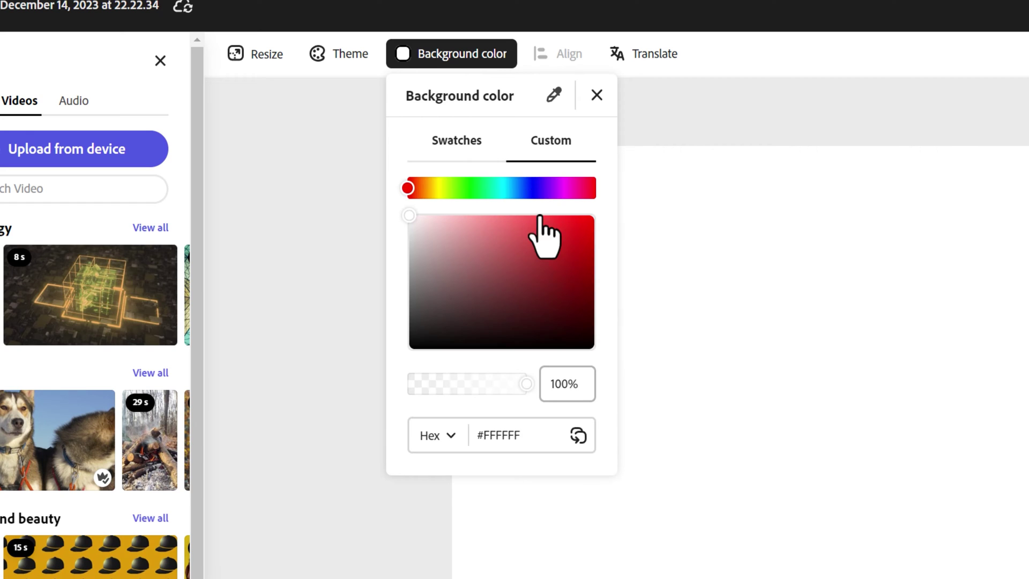
key(Return)
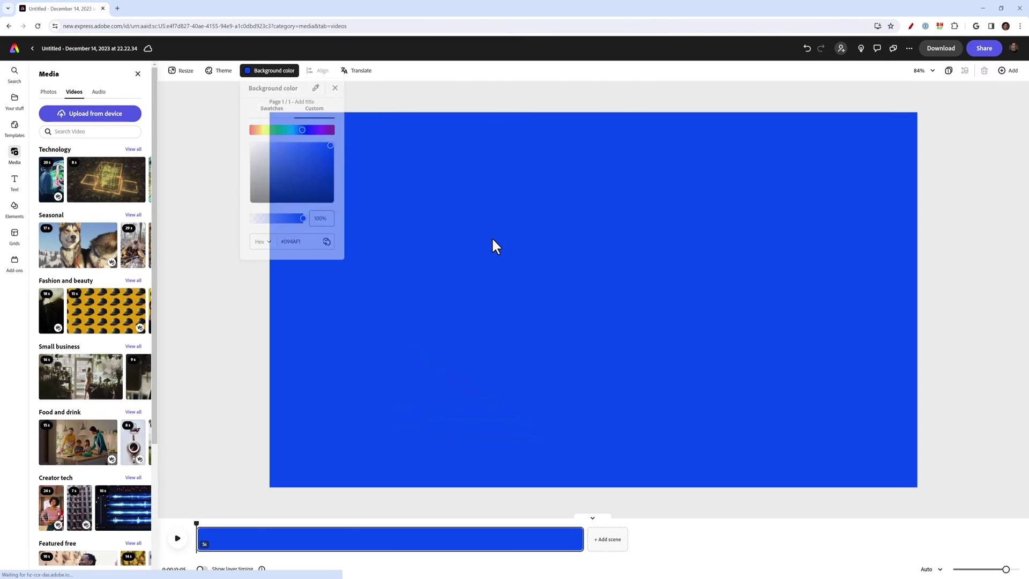
click(351, 182)
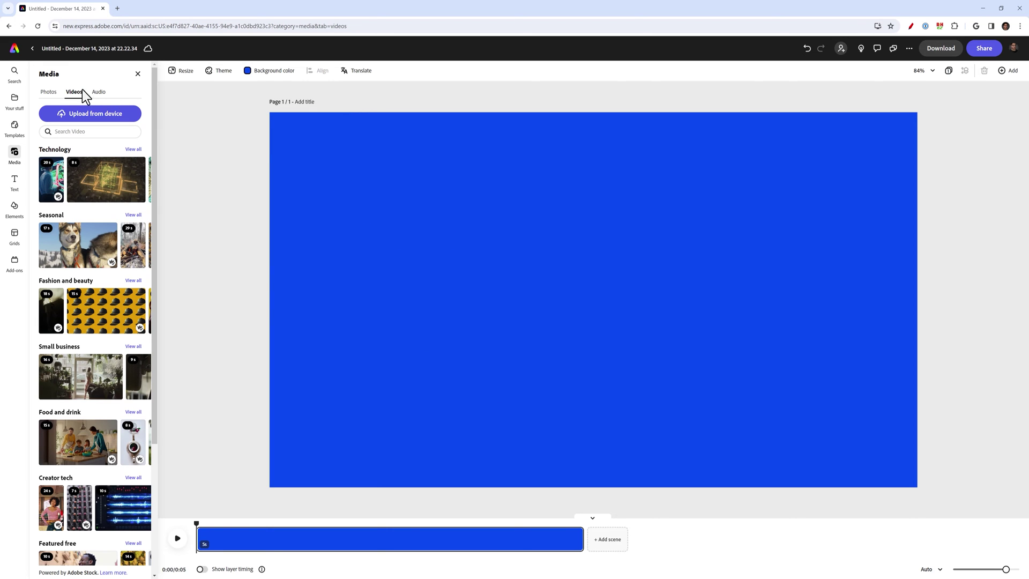
Upload the StreamYard duck logo from the device and shrink it into the top-left corner.
click(49, 92)
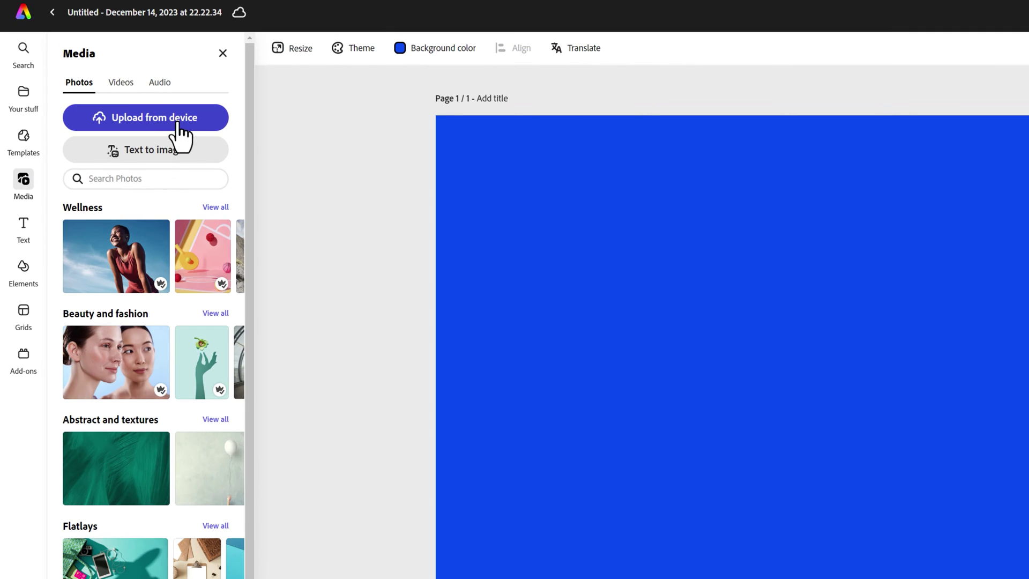
click(146, 118)
double_click(273, 168)
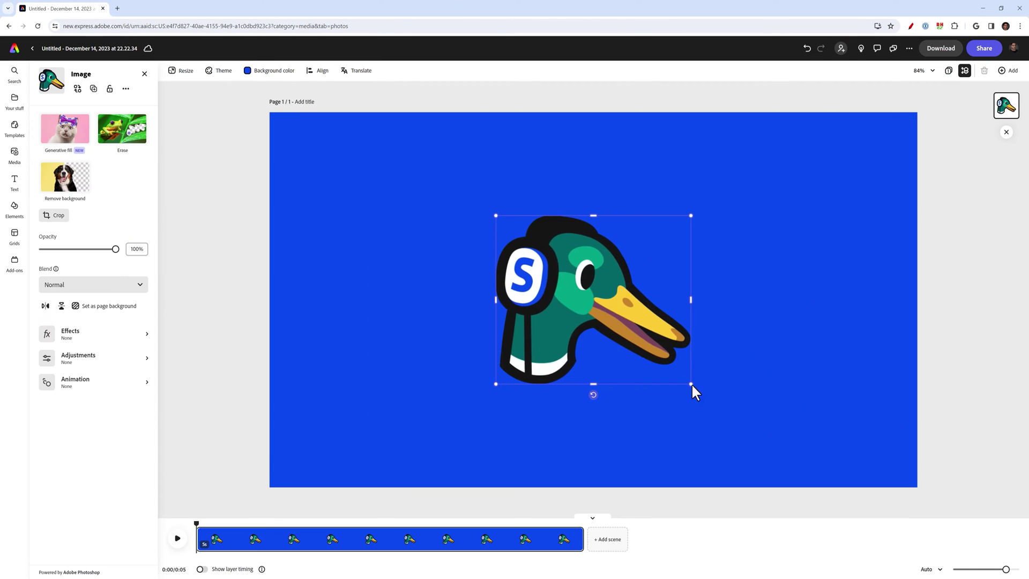
drag(692, 384, 307, 232)
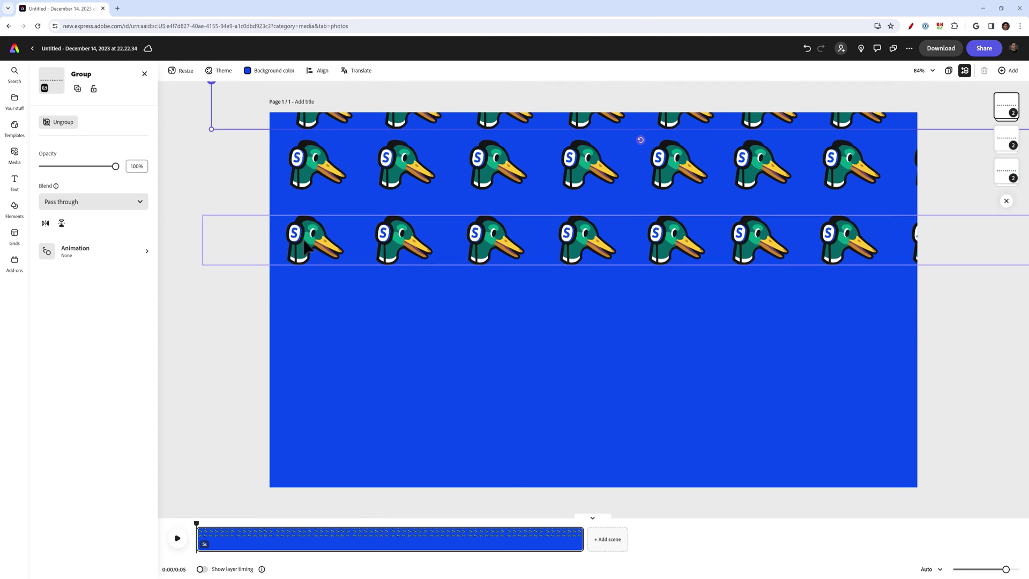
Marquee-select all the duck-head rows and group them.
drag(565, 466, 564, 475)
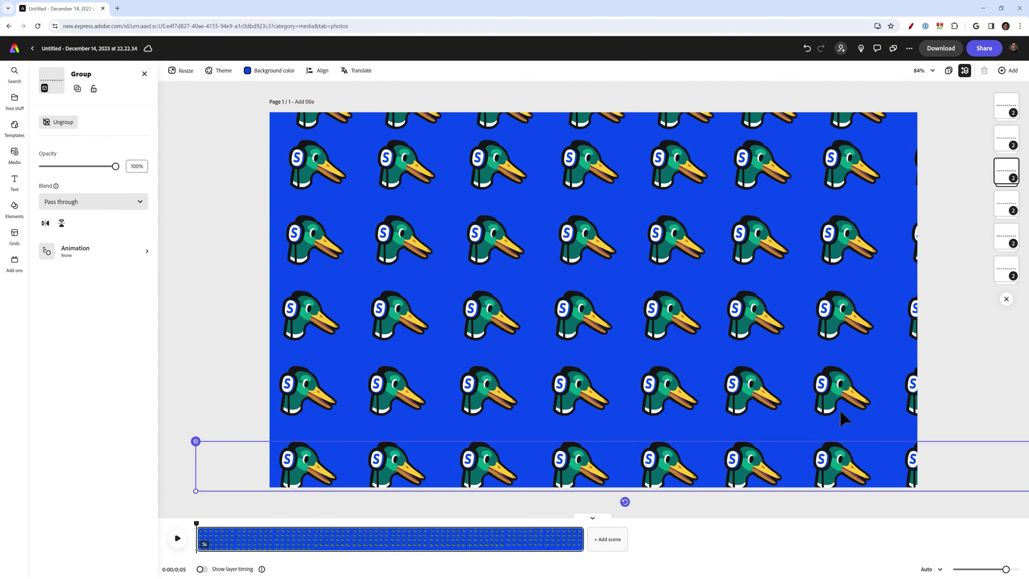
click(230, 244)
drag(196, 84, 931, 490)
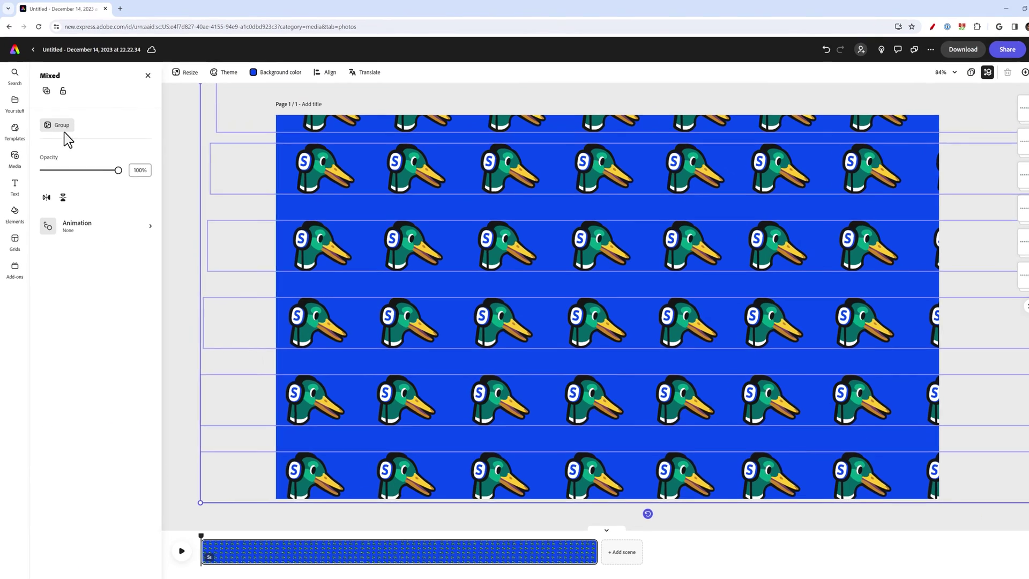
click(61, 122)
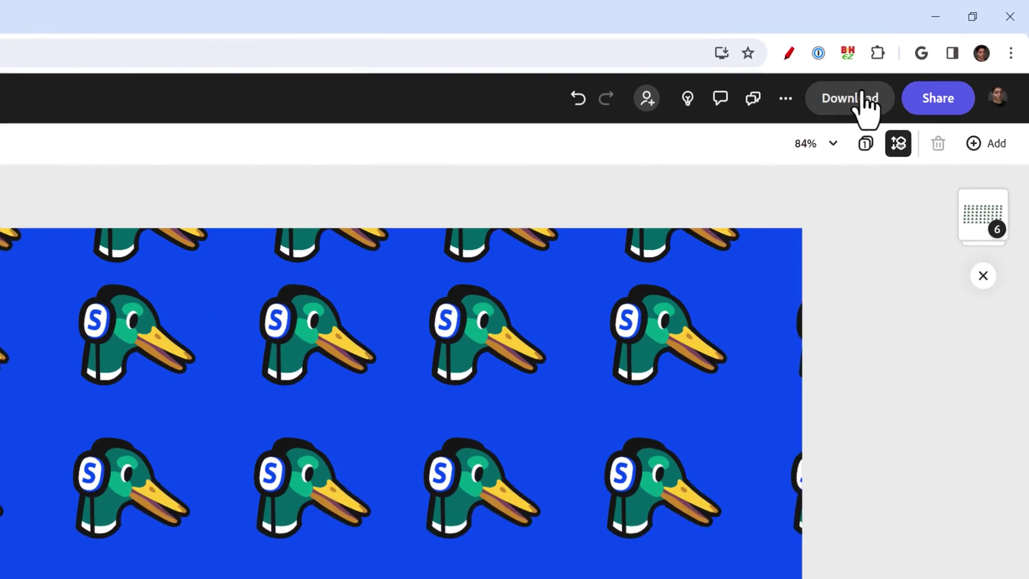
Download SY Background as a PNG image and reselect the grouped duck pattern.
click(929, 55)
click(836, 225)
click(772, 266)
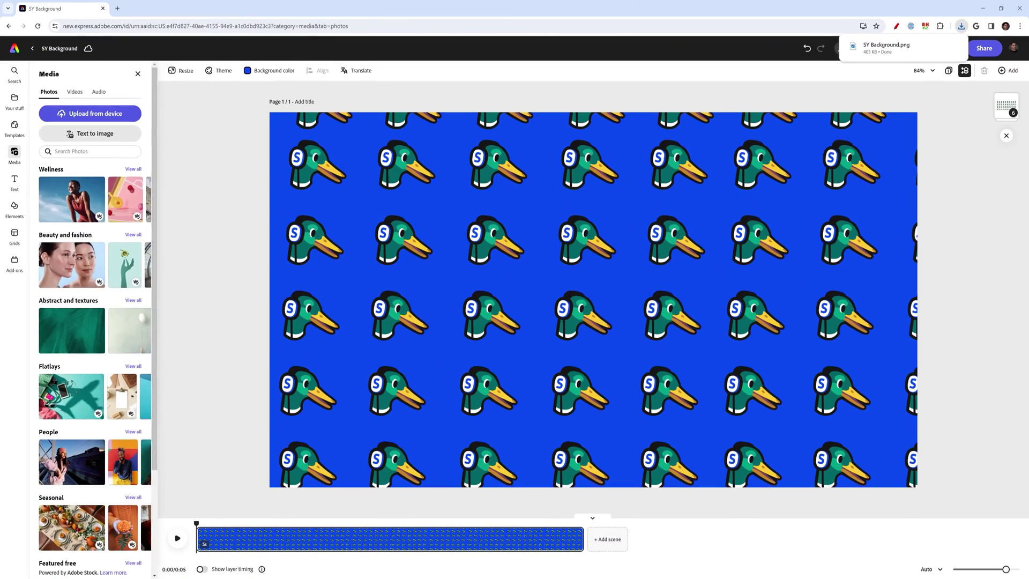
click(522, 257)
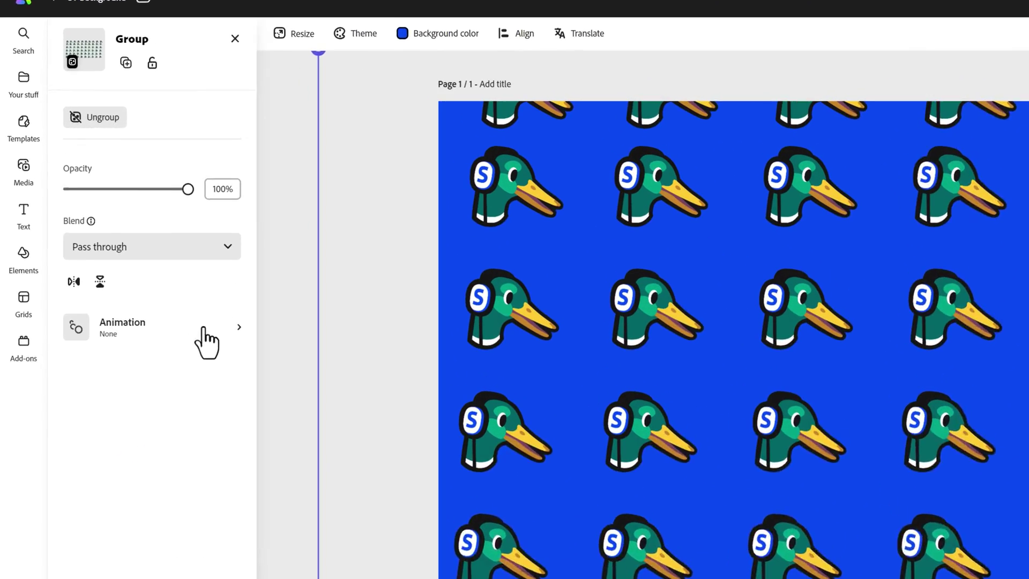
click(69, 248)
Apply the looping Breathe animation to the group with speed 10 and intensity 23.
click(172, 106)
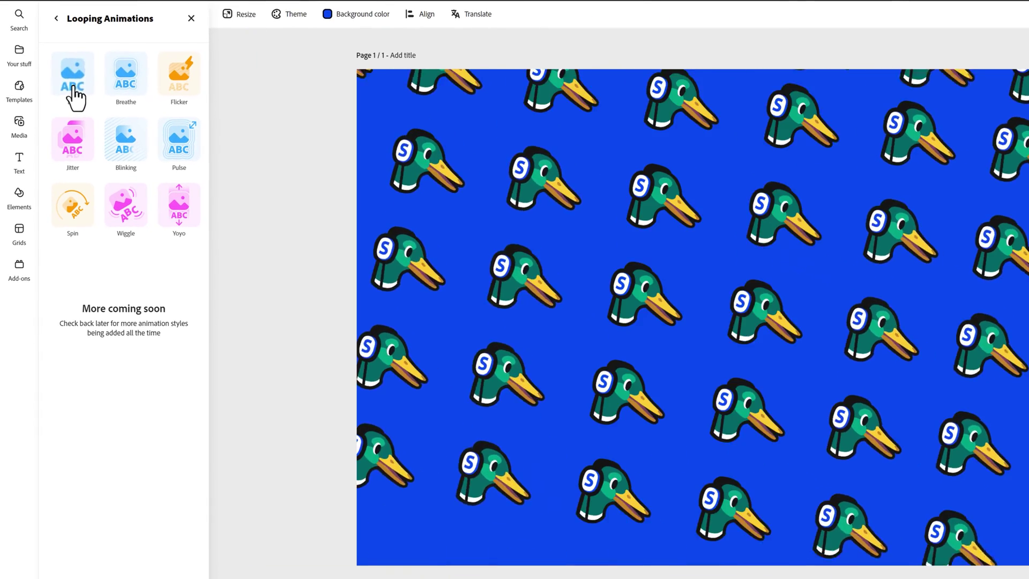
click(72, 81)
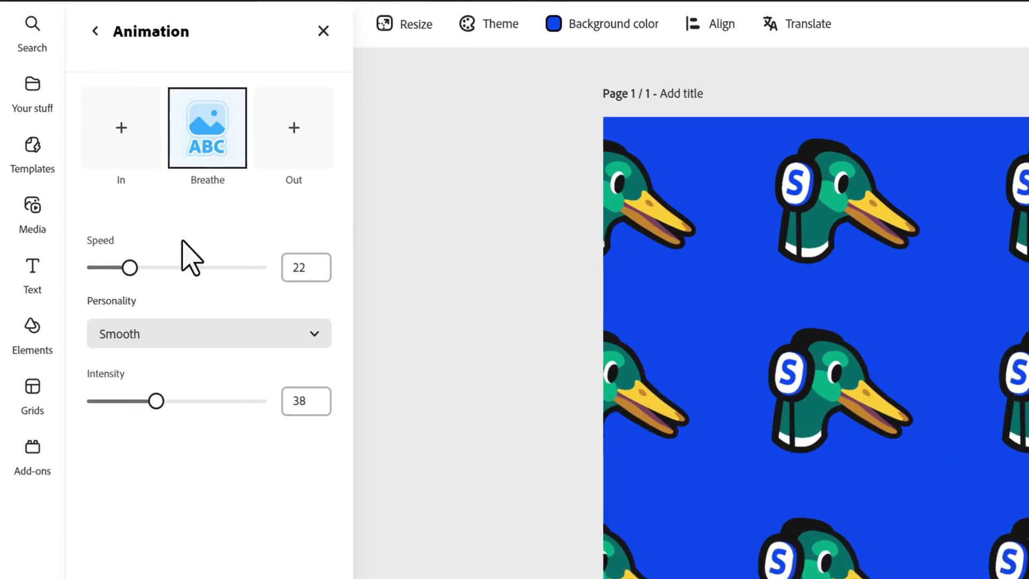
drag(130, 267, 104, 267)
drag(156, 400, 129, 401)
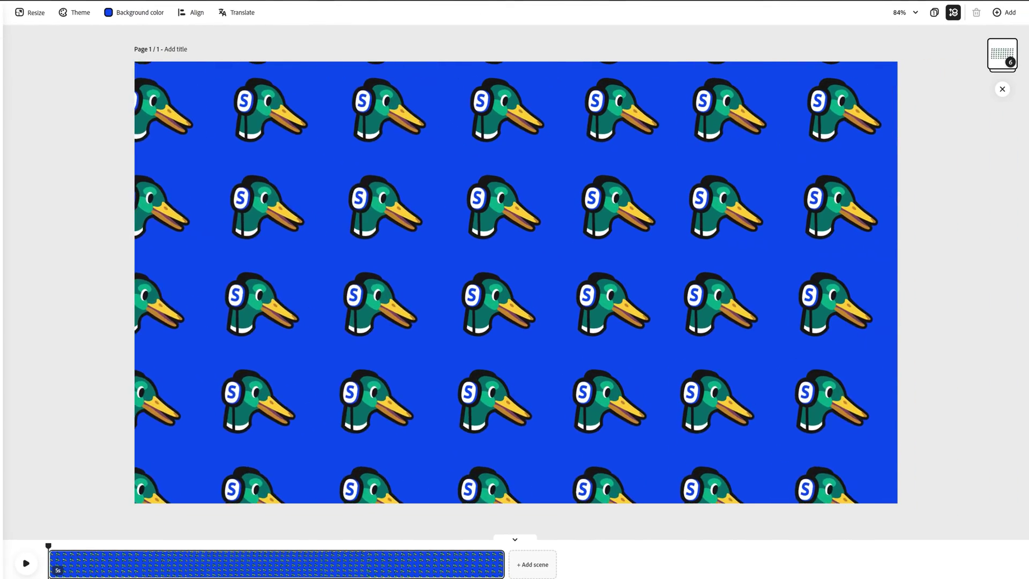
Duplicate the duck page and give the new copy a purple 5F4BB5 background.
click(951, 36)
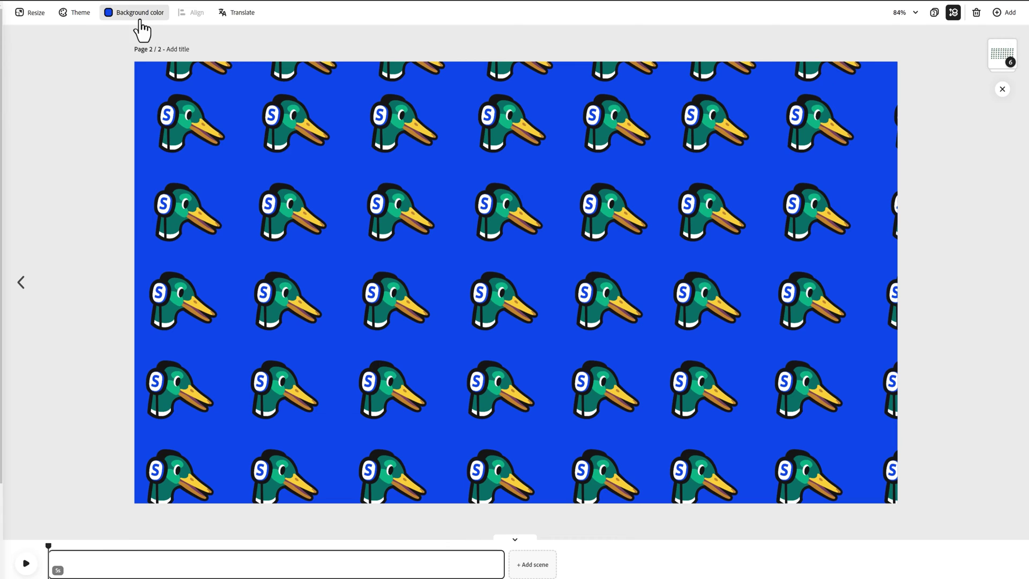
click(134, 12)
click(165, 215)
text(5F4BB5)
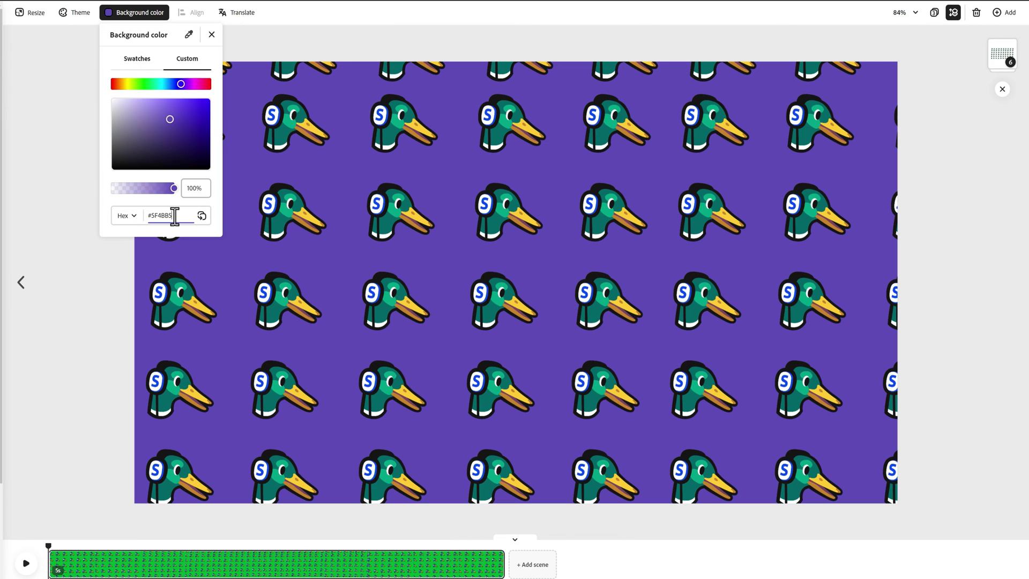
click(50, 213)
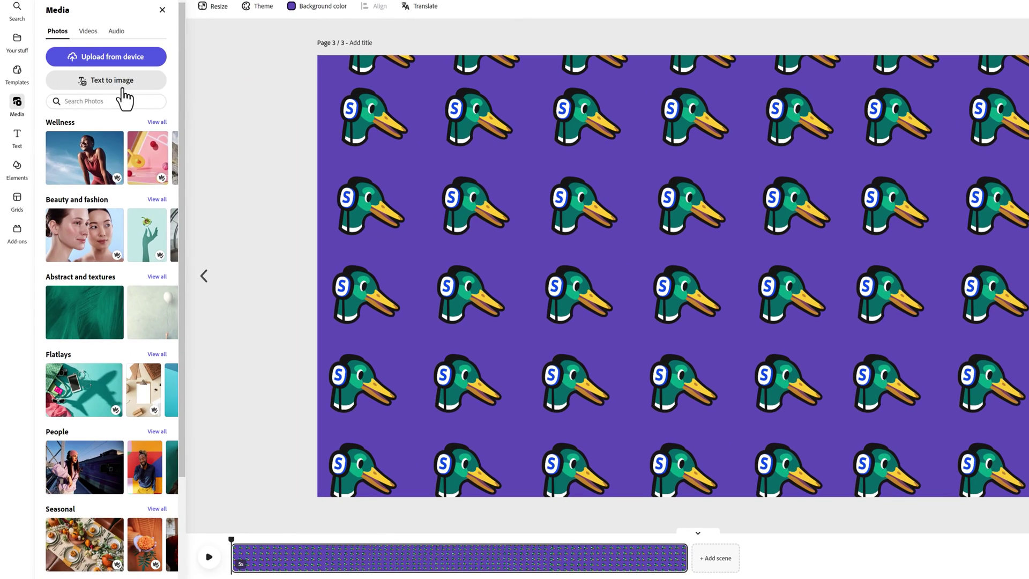
Generate 3D-style mallard duck images from a text prompt and place the fourth result.
click(75, 121)
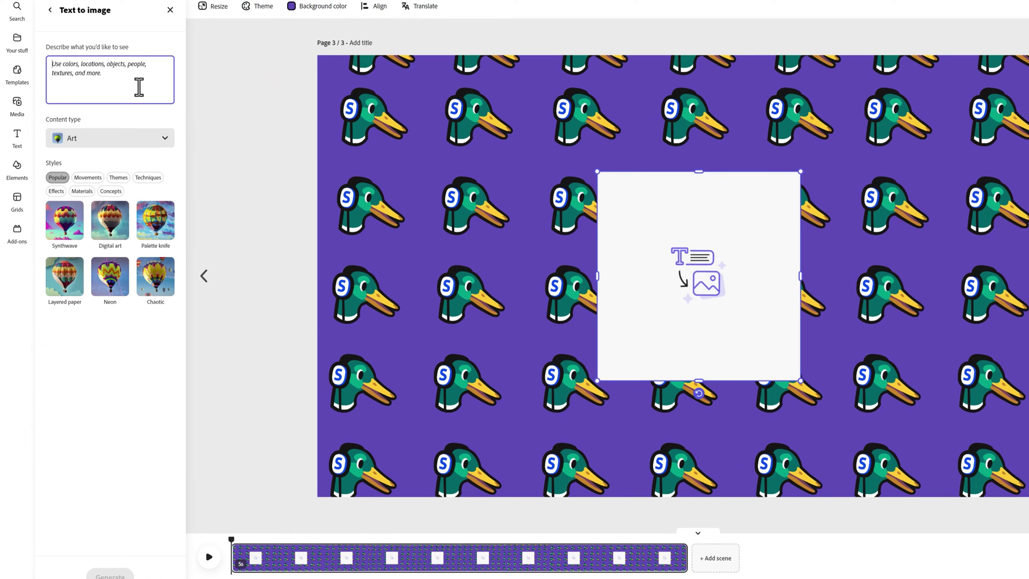
text(Make a mallard duck look like a 3D animated movie)
key(Return)
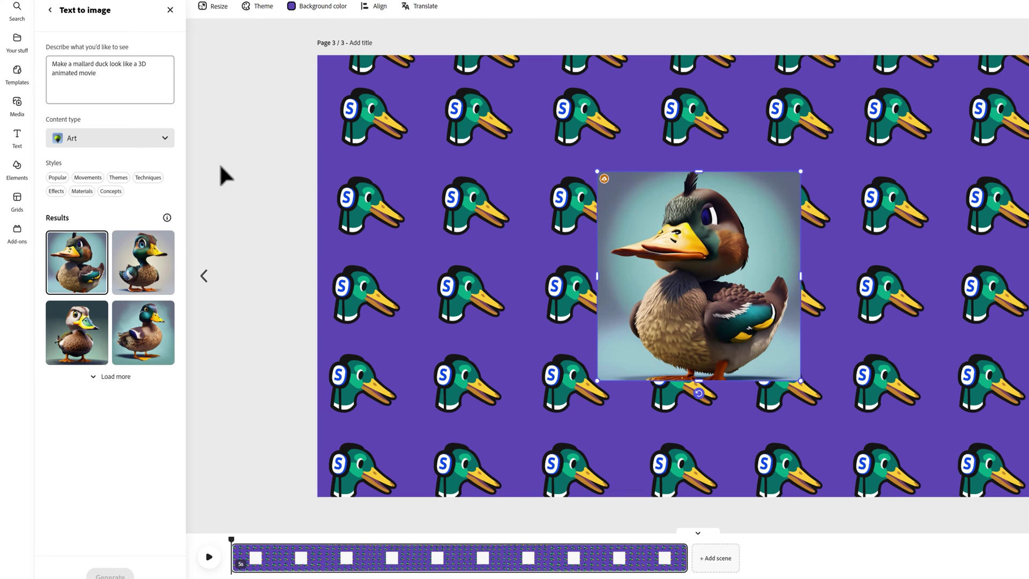
click(151, 332)
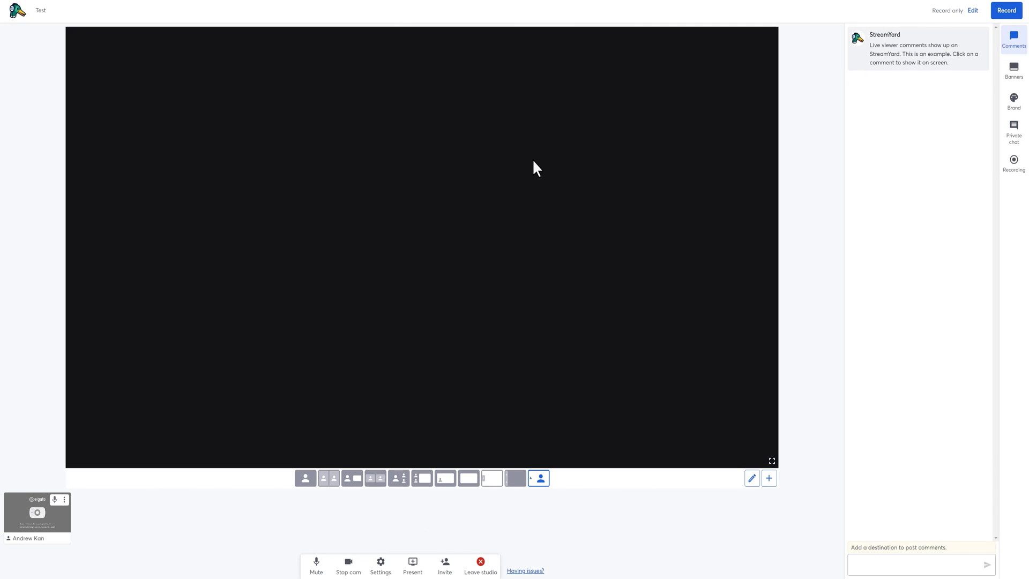
In StreamYard's Brand settings, show the blue duck SY Background-1 on stage.
click(1001, 179)
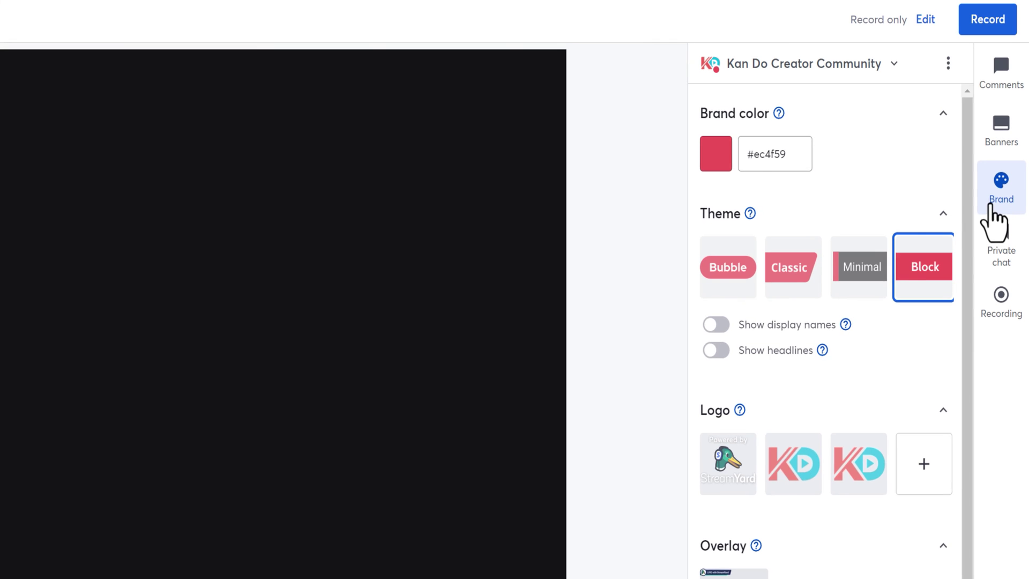
scroll(832, 365, down, 10)
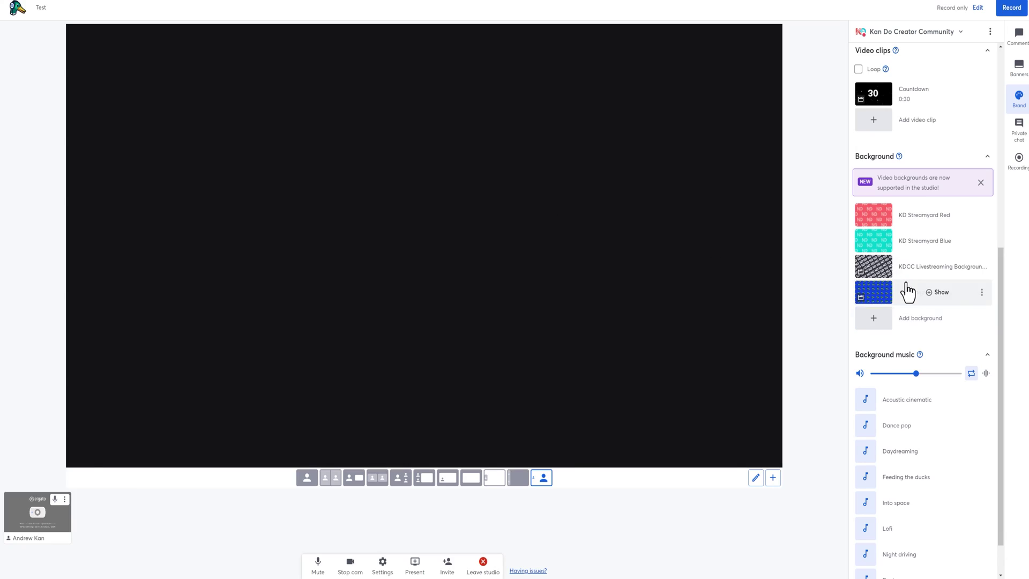
click(936, 292)
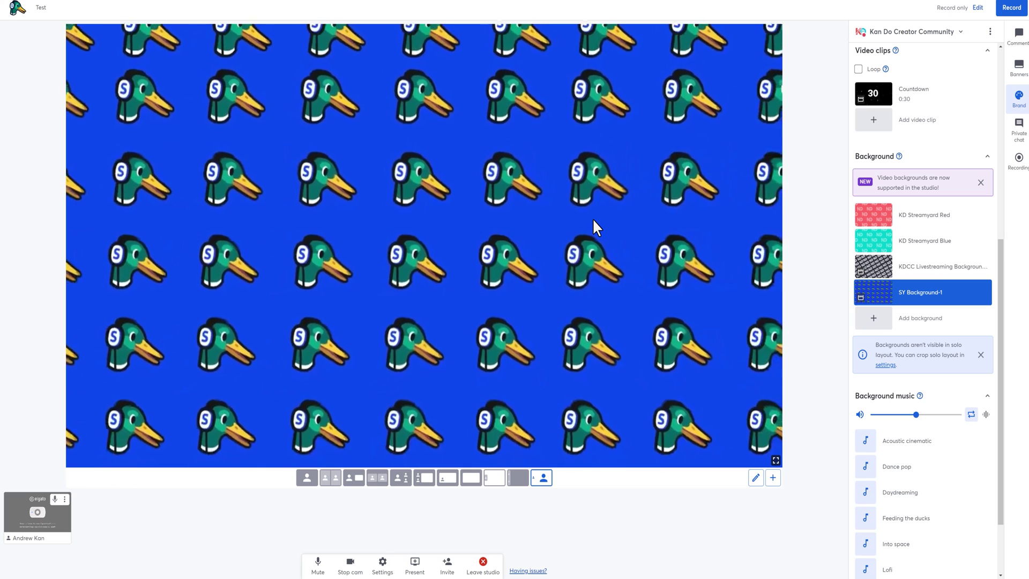